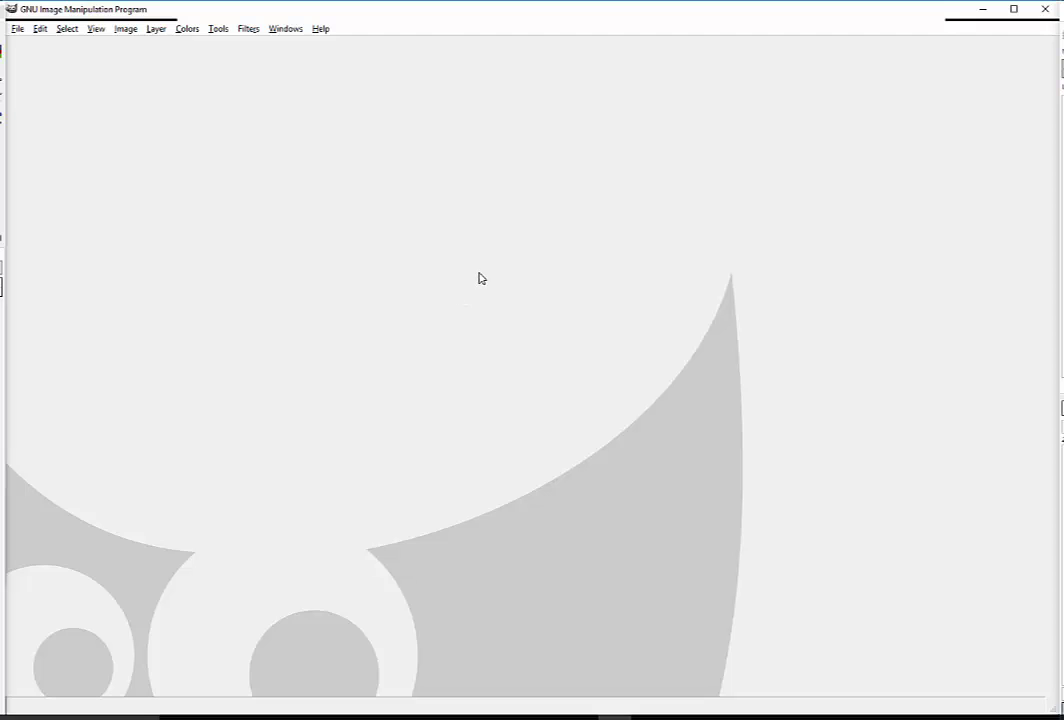
Step: Create a new 640 × 400 pixel image and maximize its window
click(18, 29)
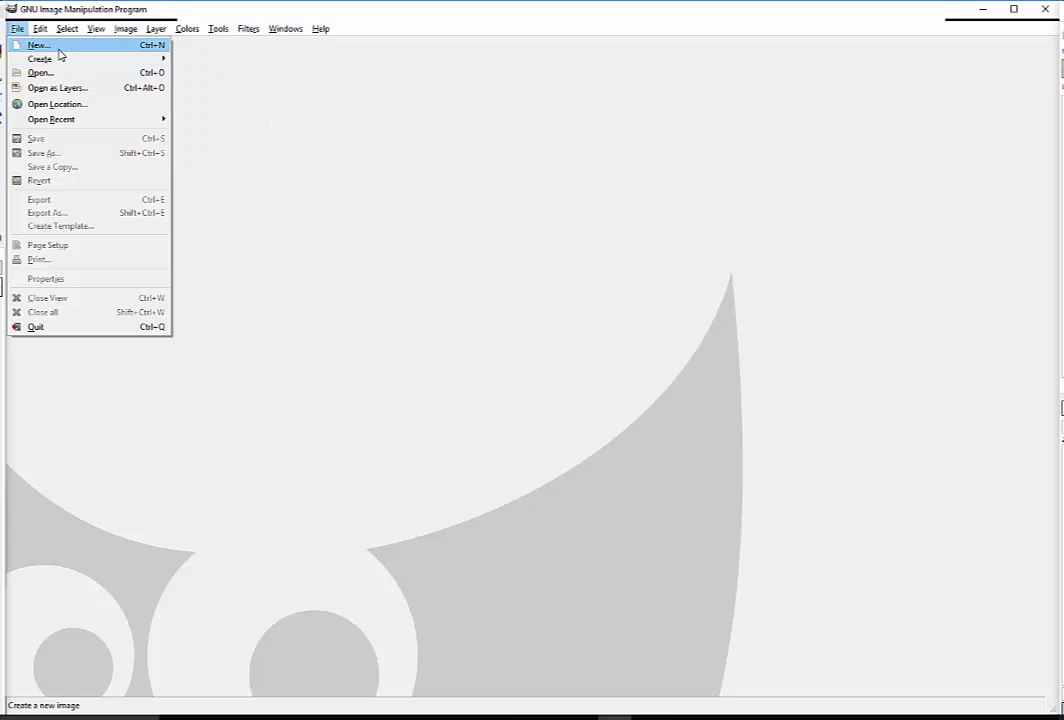
click(56, 46)
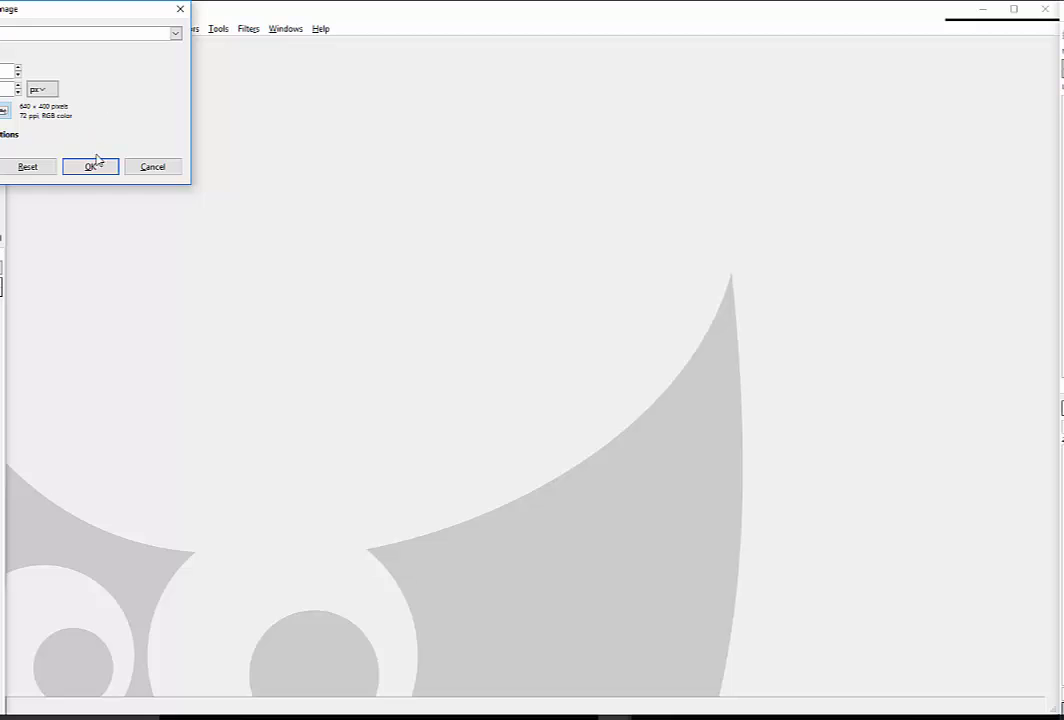
click(98, 166)
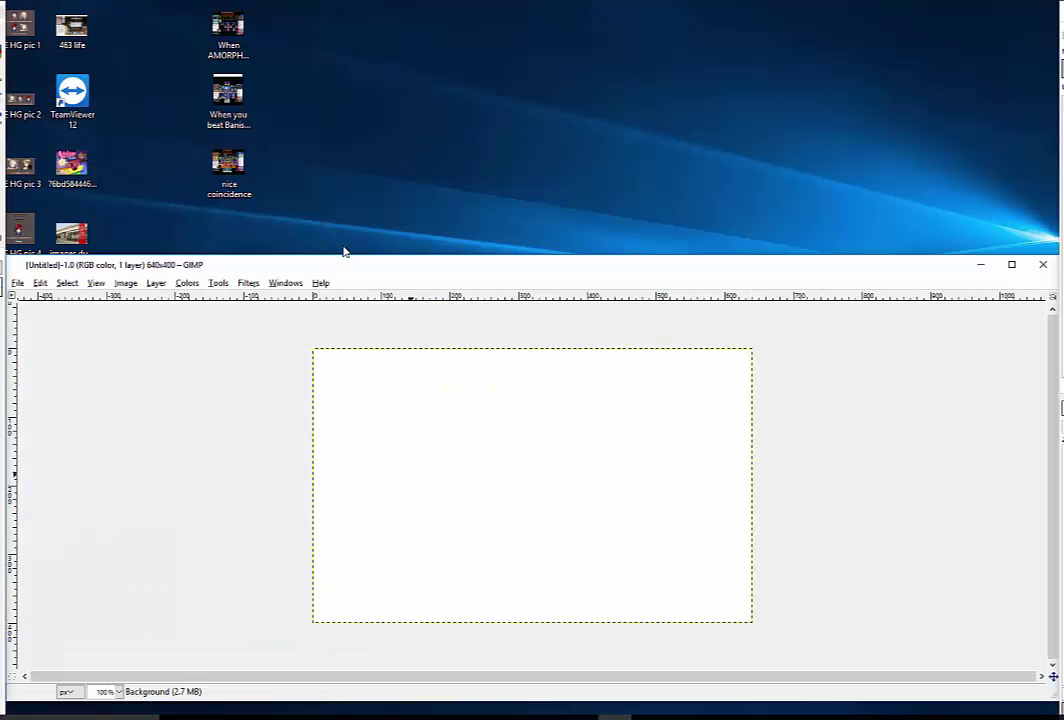
click(507, 255)
double_click(509, 260)
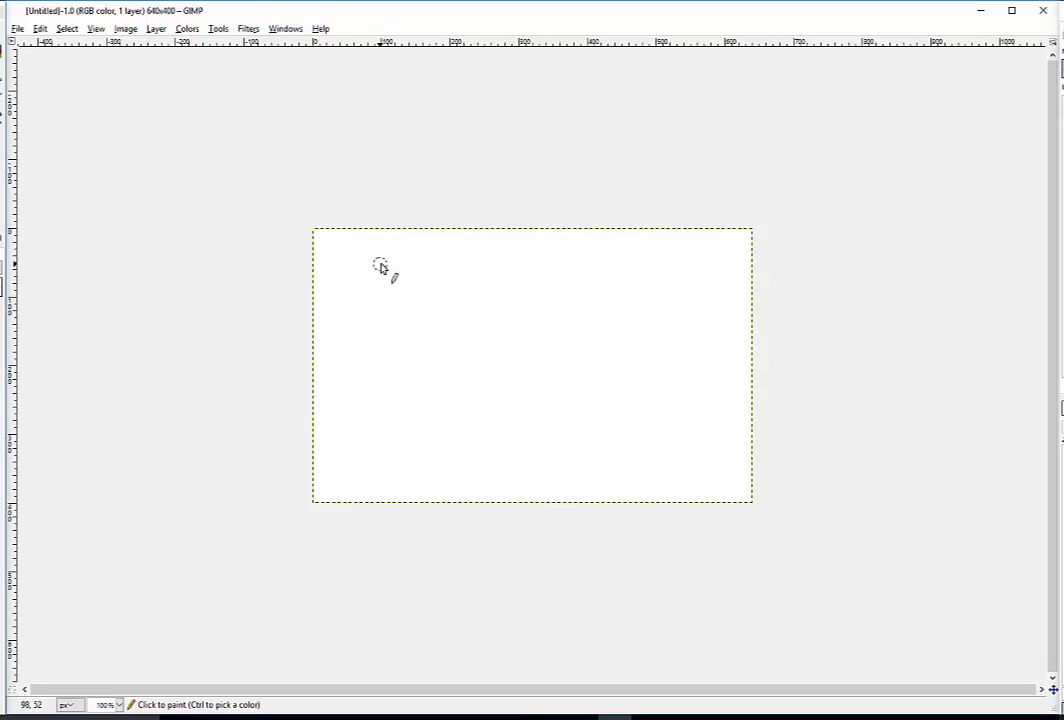
Step: Paint a short black Pencil stroke in the canvas's upper-left area and wipe it off with the Eraser
mouse_move(386, 275)
mouse_down()
mouse_move(393, 303)
mouse_move(398, 283)
mouse_up()
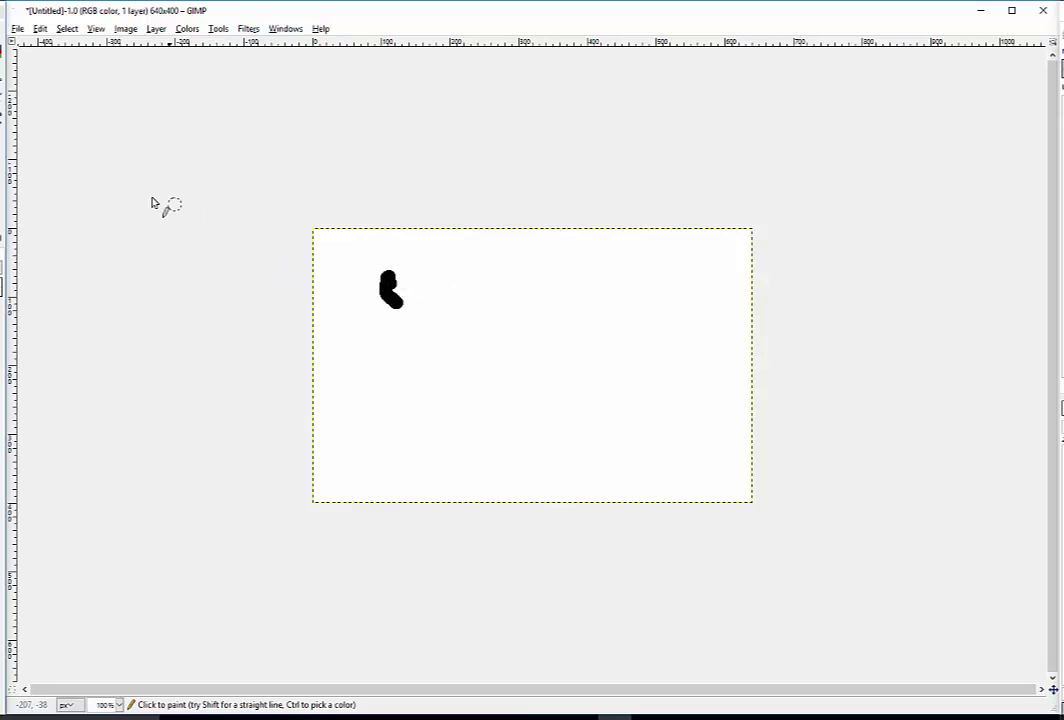
click(2, 130)
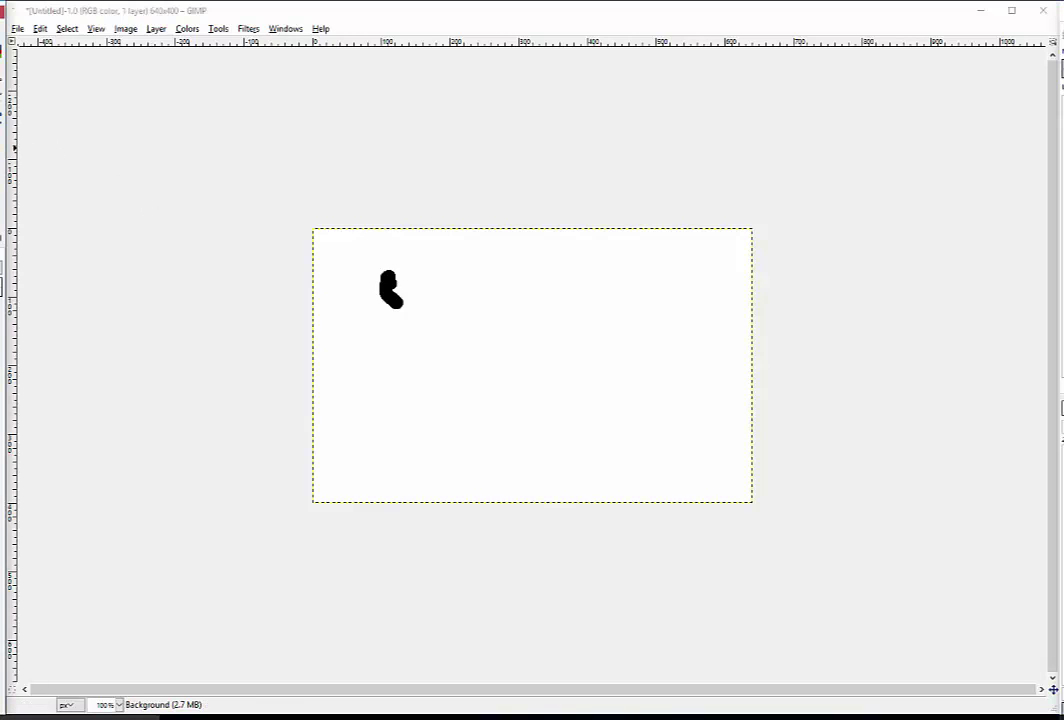
mouse_move(364, 278)
mouse_down()
mouse_move(358, 302)
mouse_move(384, 278)
mouse_move(404, 281)
mouse_move(395, 291)
mouse_move(410, 299)
mouse_up()
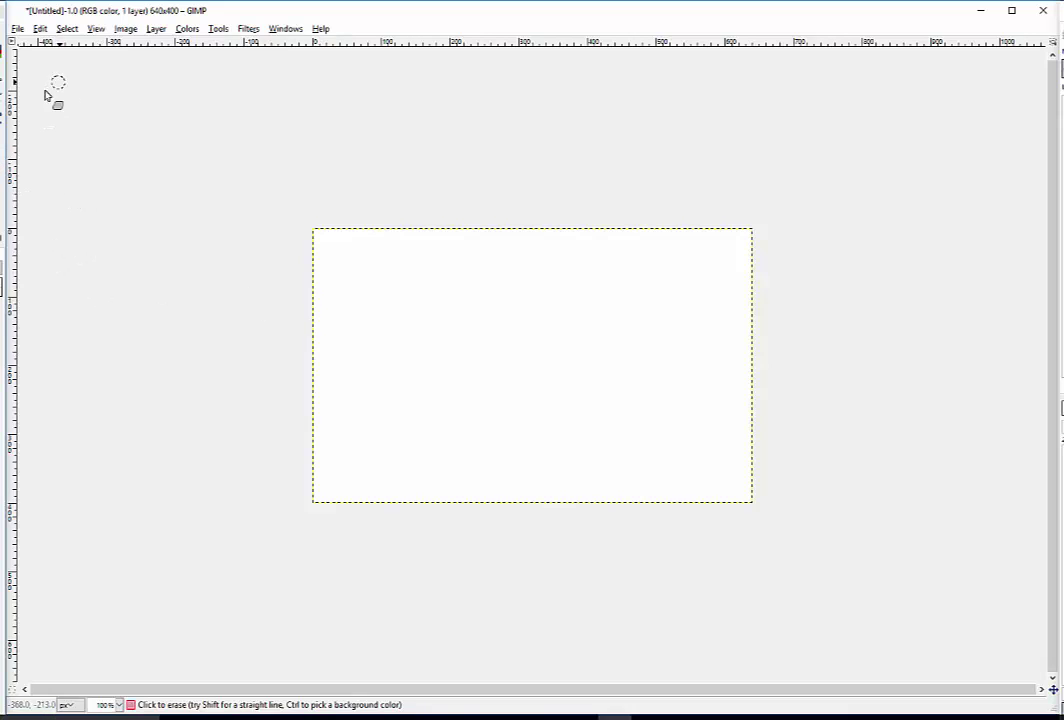
click(1, 115)
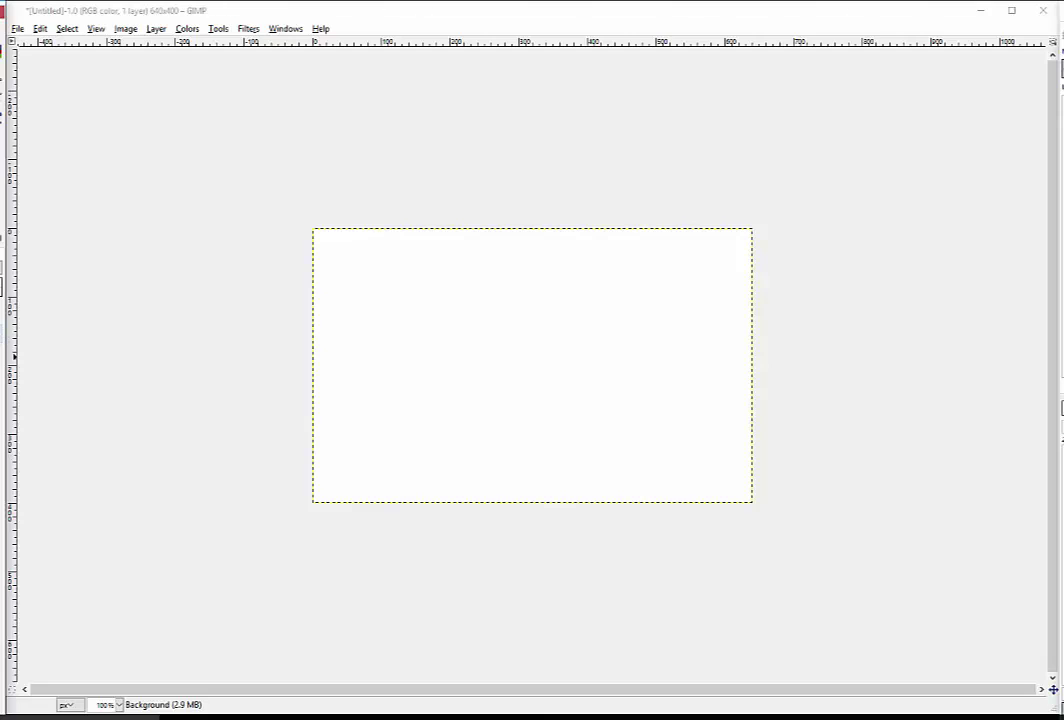
drag(1, 240, 4, 340)
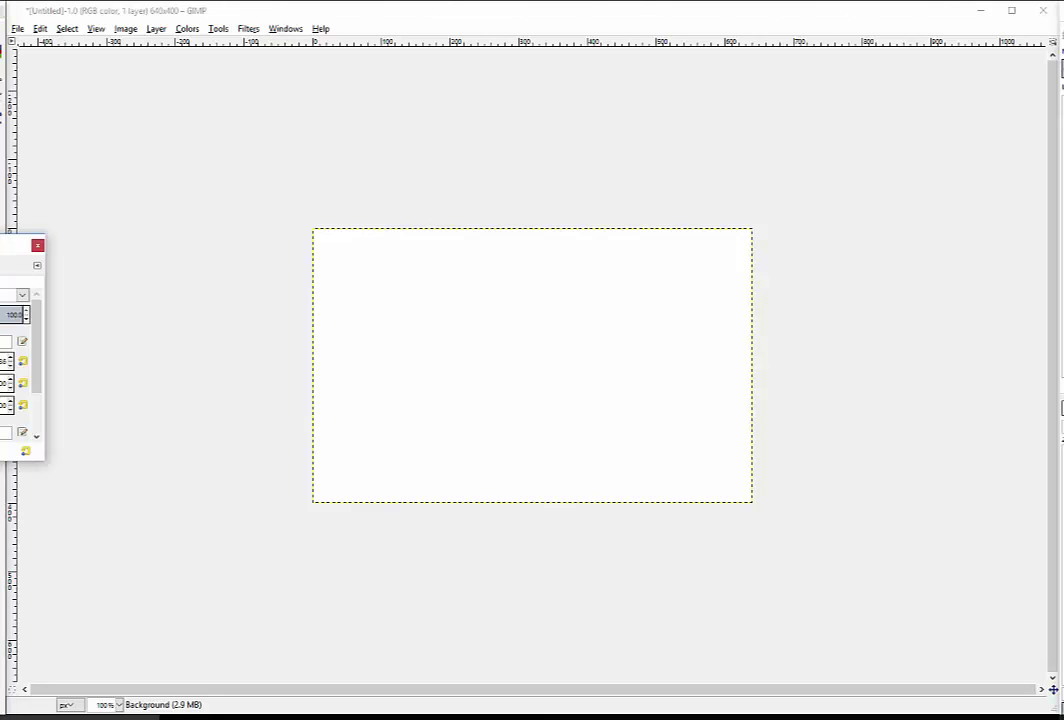
click(1, 300)
click(28, 246)
click(38, 245)
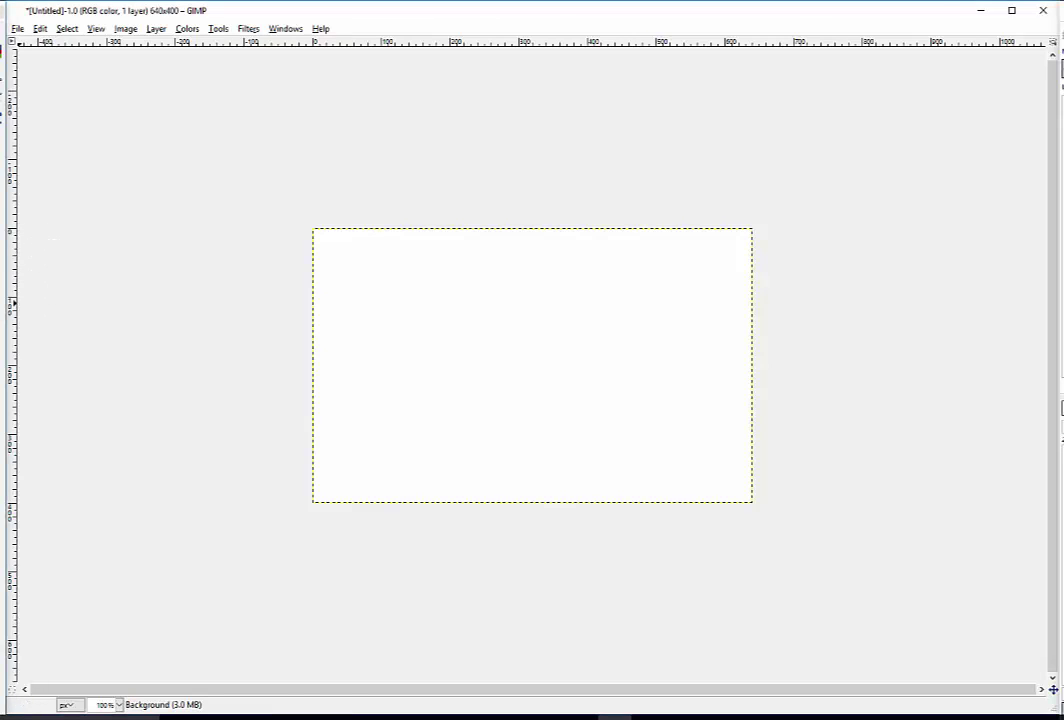
click(1, 260)
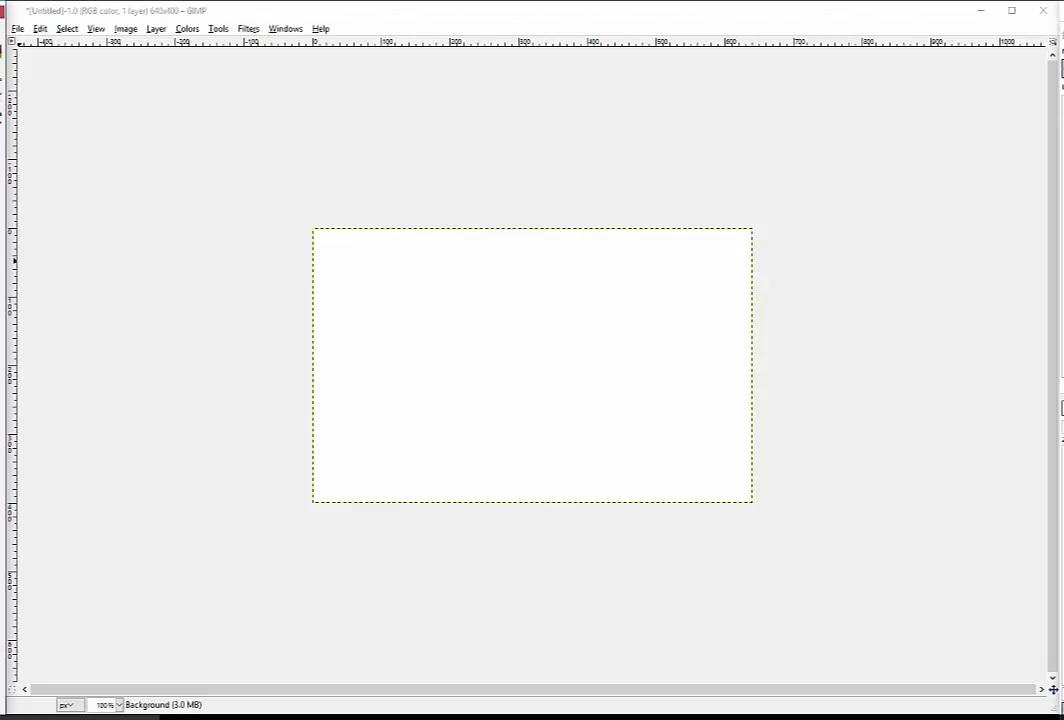
click(128, 321)
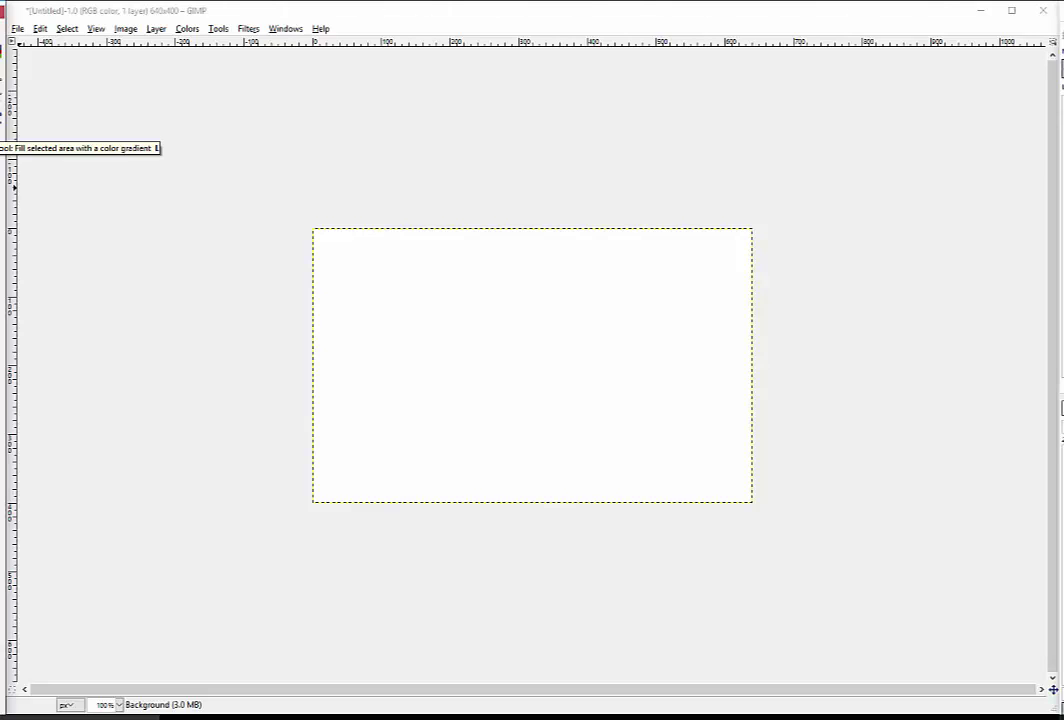
Step: Undo all the edits made so far on the blank canvas
key(ctrl+z)
key(ctrl+z)
key(ctrl+z)
key(ctrl+z)
key(ctrl+z)
key(ctrl+z)
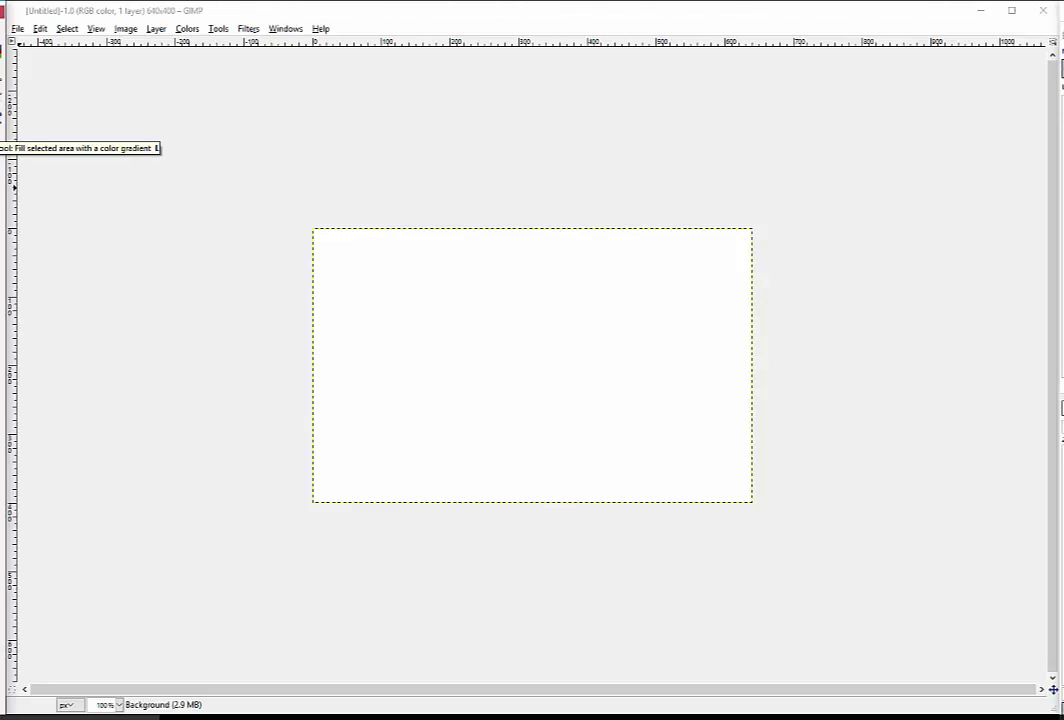
Step: Paint a solid black blob just right of the canvas centre with a larger round Pencil brush
click(585, 369)
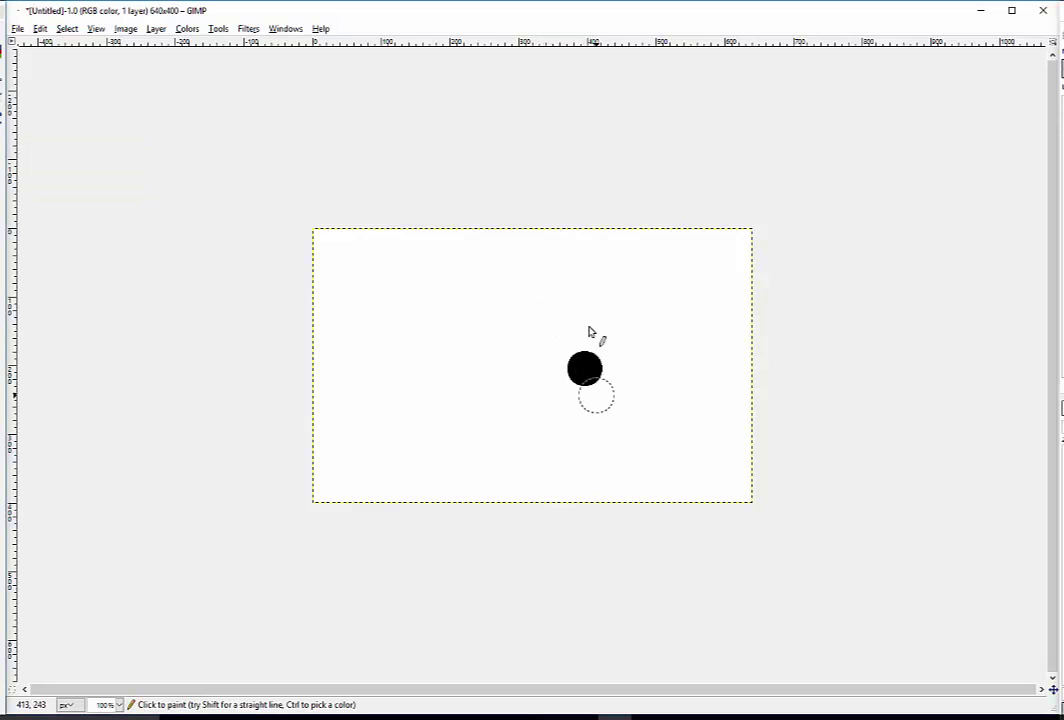
click(594, 369)
mouse_move(593, 369)
mouse_down()
mouse_move(494, 404)
mouse_move(606, 344)
mouse_up()
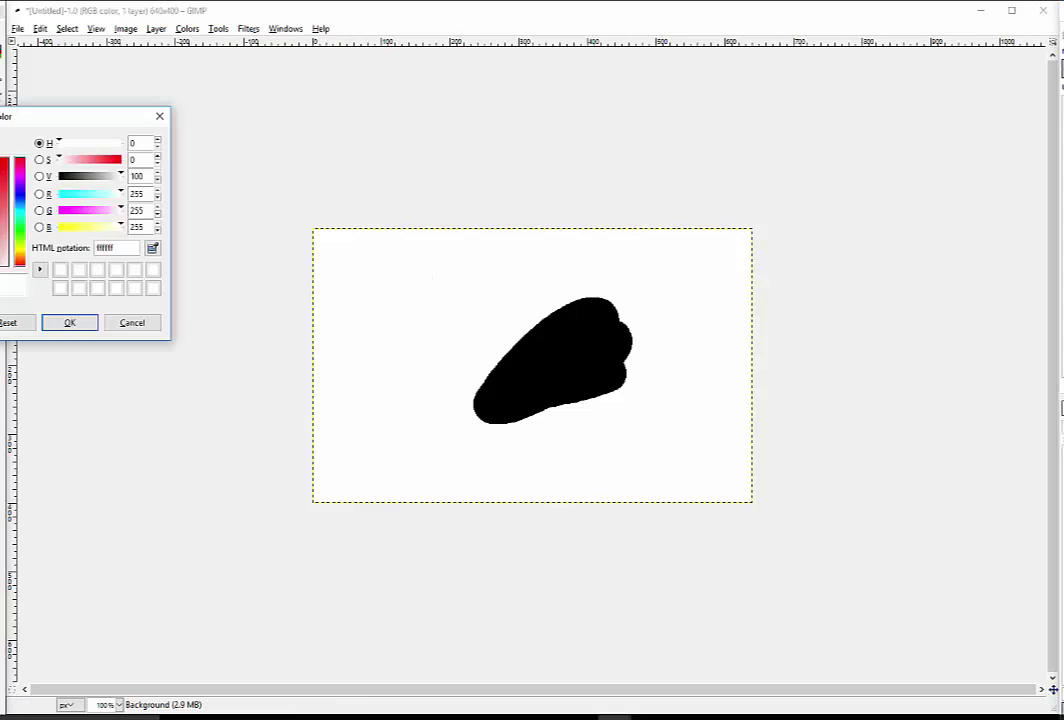
drag(5, 230, 157, 113)
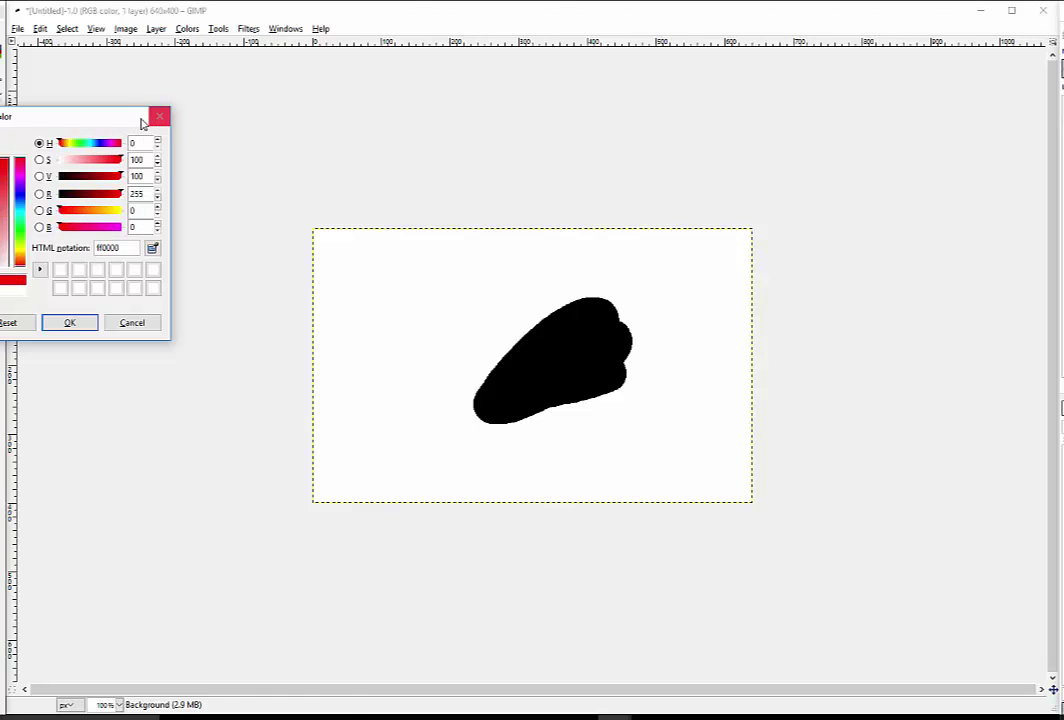
click(159, 117)
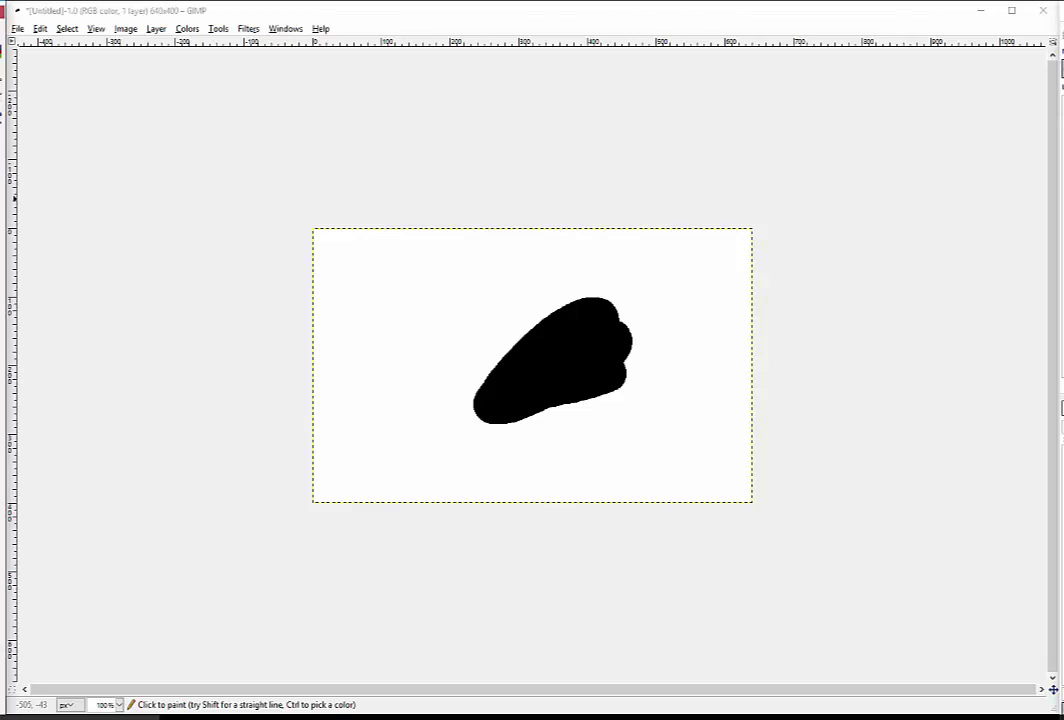
drag(2, 250, 93, 250)
click(125, 323)
Step: Cover most of the canvas with a large black shape and paint a cluster of fiery sparks over its middle
mouse_move(544, 363)
mouse_down()
mouse_move(585, 420)
mouse_move(578, 450)
mouse_move(513, 435)
mouse_move(563, 423)
mouse_move(559, 411)
mouse_move(594, 413)
mouse_move(601, 446)
mouse_move(499, 446)
mouse_move(549, 400)
mouse_move(628, 410)
mouse_move(590, 455)
mouse_move(487, 440)
mouse_move(517, 355)
mouse_move(589, 311)
mouse_move(632, 328)
mouse_move(636, 408)
mouse_move(617, 449)
mouse_move(572, 446)
mouse_move(608, 368)
mouse_move(658, 356)
mouse_move(691, 304)
mouse_move(624, 336)
mouse_move(661, 327)
mouse_move(622, 401)
mouse_move(720, 394)
mouse_move(655, 432)
mouse_move(669, 437)
mouse_move(729, 392)
mouse_move(687, 386)
mouse_move(625, 413)
mouse_move(690, 352)
mouse_move(717, 368)
mouse_move(682, 292)
mouse_move(596, 304)
mouse_move(503, 340)
mouse_move(506, 455)
mouse_move(636, 387)
mouse_move(672, 463)
mouse_move(704, 409)
mouse_move(710, 430)
mouse_move(629, 473)
mouse_move(518, 439)
mouse_move(493, 398)
mouse_move(513, 411)
mouse_move(428, 416)
mouse_move(428, 383)
mouse_move(501, 309)
mouse_move(515, 363)
mouse_move(496, 337)
mouse_move(652, 288)
mouse_move(569, 318)
mouse_up()
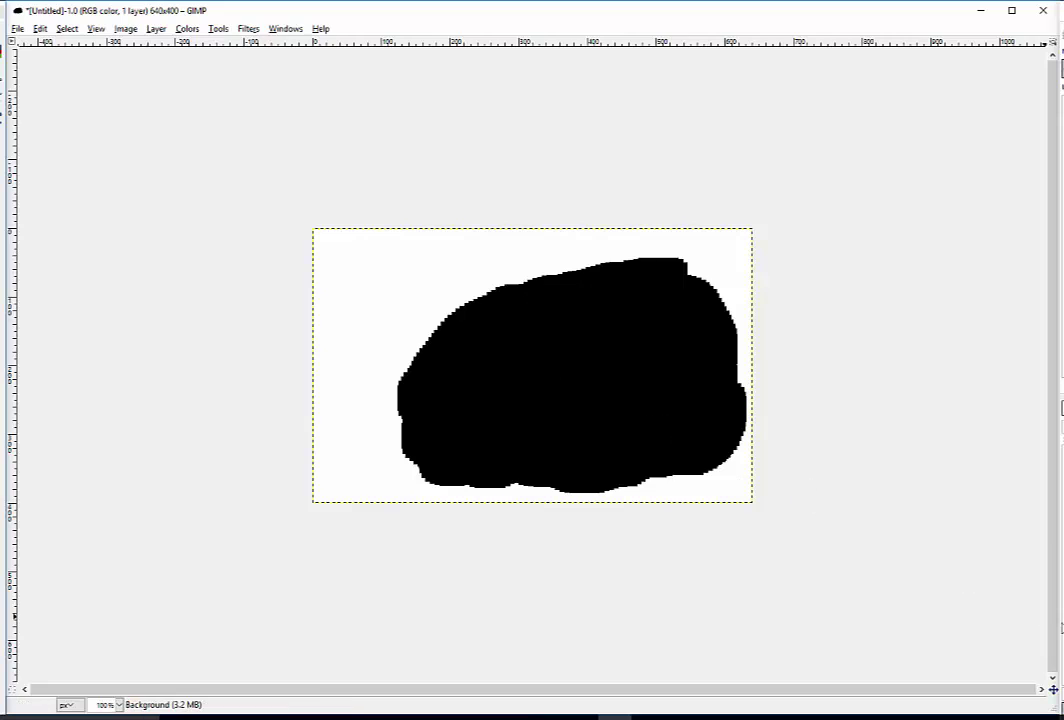
mouse_move(546, 349)
mouse_down()
mouse_move(566, 392)
mouse_move(598, 375)
mouse_move(652, 380)
mouse_move(580, 400)
mouse_up()
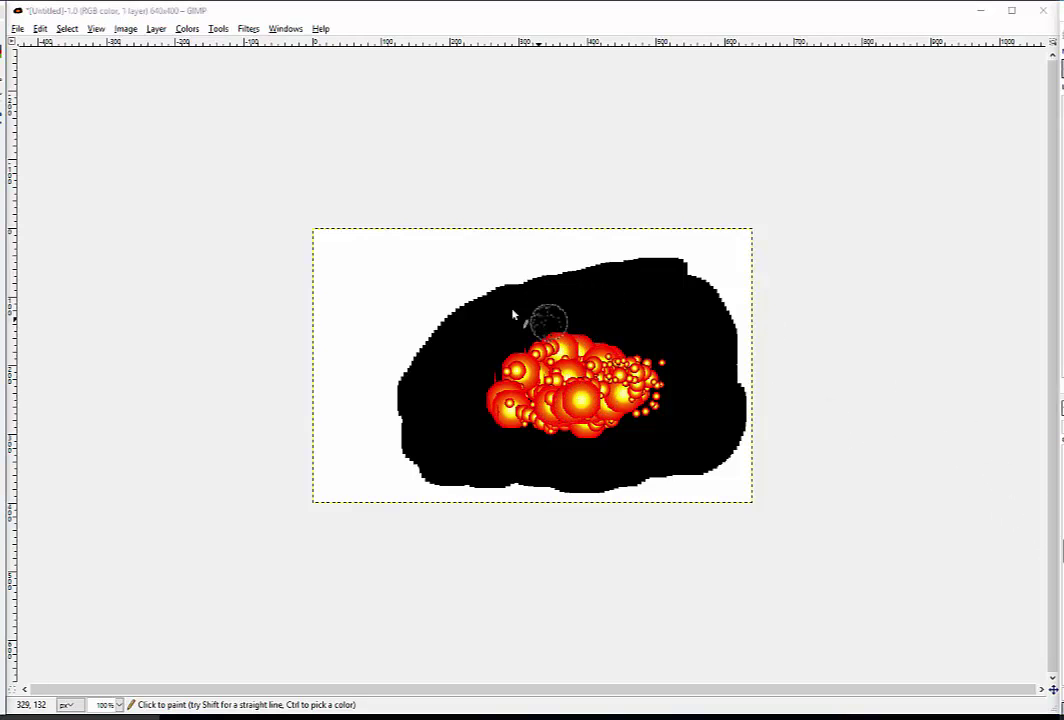
Step: Erase the black shape and the fiery sparks from the canvas
click(415, 287)
mouse_move(395, 312)
mouse_down()
mouse_move(360, 348)
mouse_move(587, 387)
mouse_move(607, 430)
mouse_move(582, 414)
mouse_up()
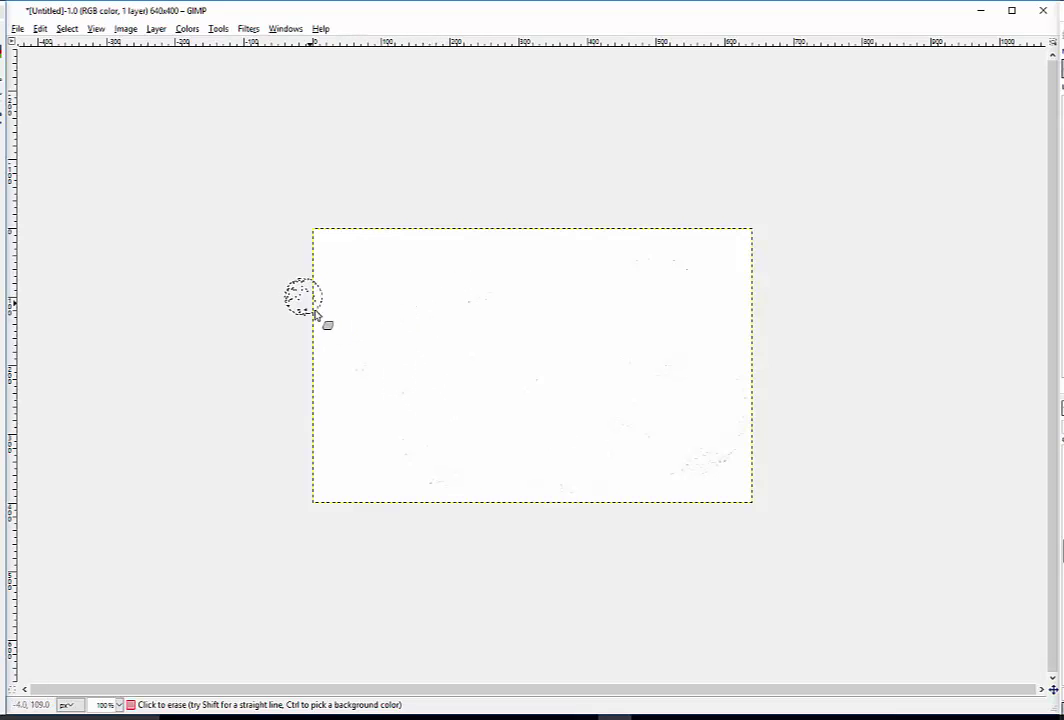
Step: Paint two rough black spots side by side in the canvas's upper half with the Pencil and erase both
click(2, 160)
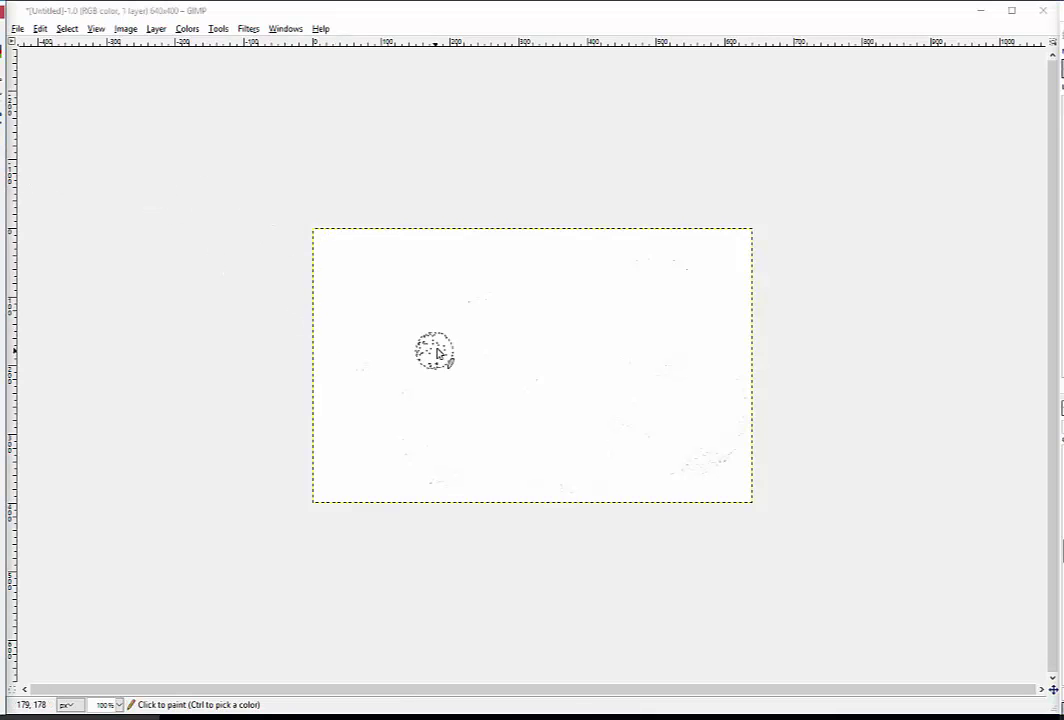
drag(411, 305, 430, 299)
drag(598, 290, 603, 299)
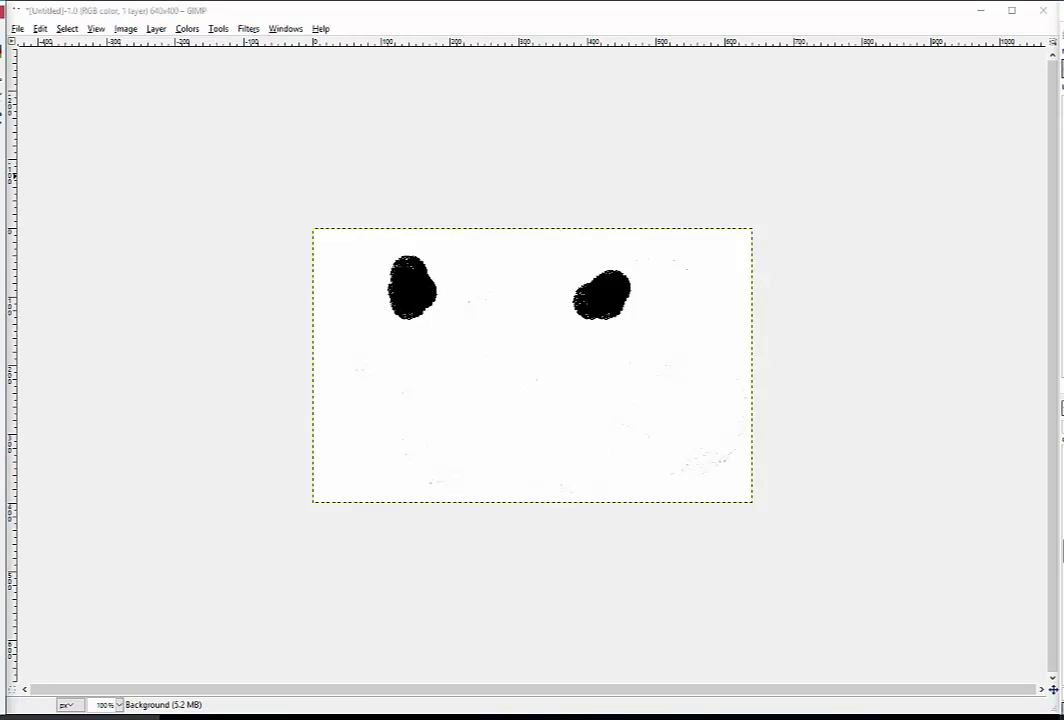
mouse_move(366, 300)
mouse_down()
mouse_move(458, 261)
mouse_move(473, 278)
mouse_move(639, 297)
mouse_move(613, 290)
mouse_move(627, 297)
mouse_move(592, 328)
mouse_up()
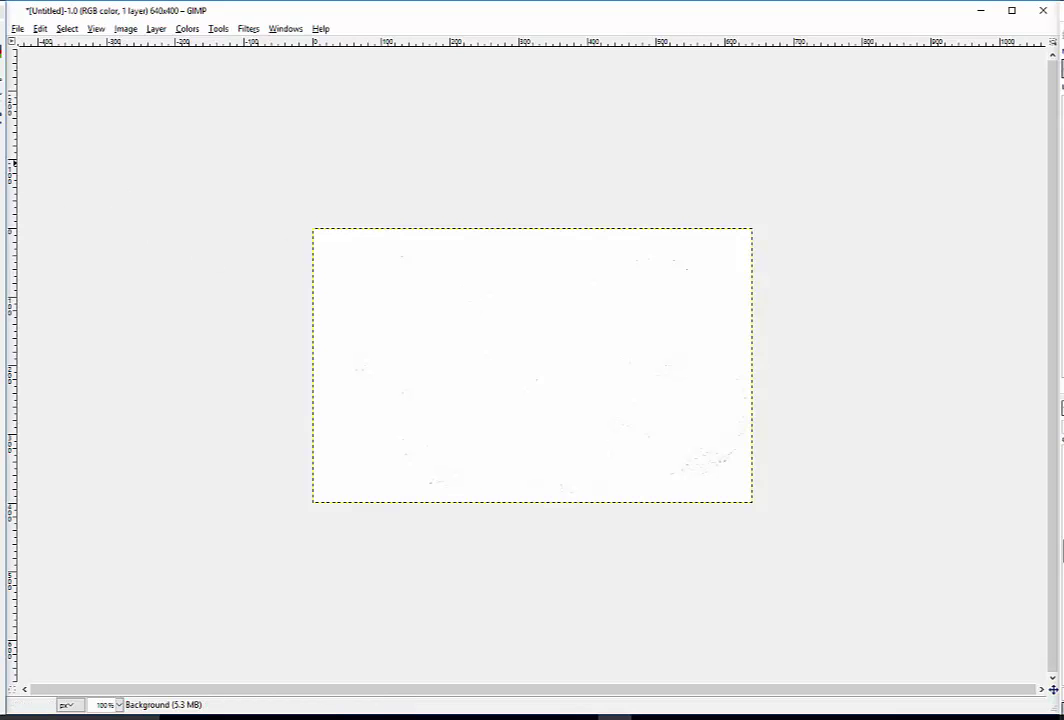
Step: Paint a thick black mushroom-shaped figure with two feet, adding slanted strokes and a horizontal bar at its head
click(1, 161)
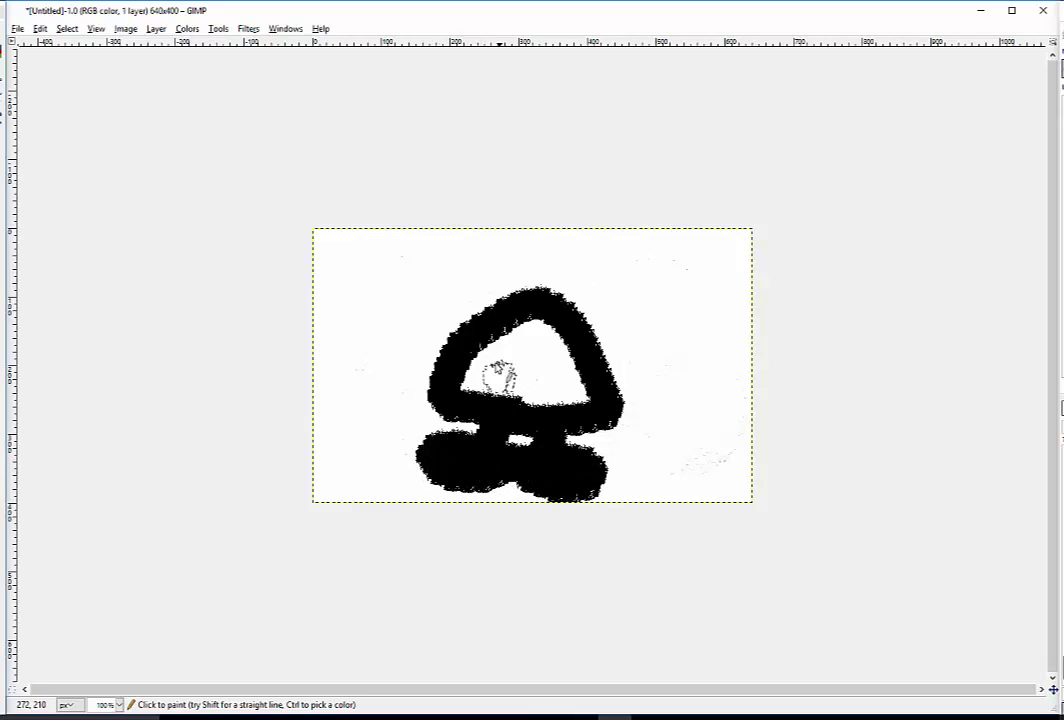
mouse_move(479, 279)
mouse_down()
mouse_move(541, 348)
mouse_move(624, 293)
mouse_up()
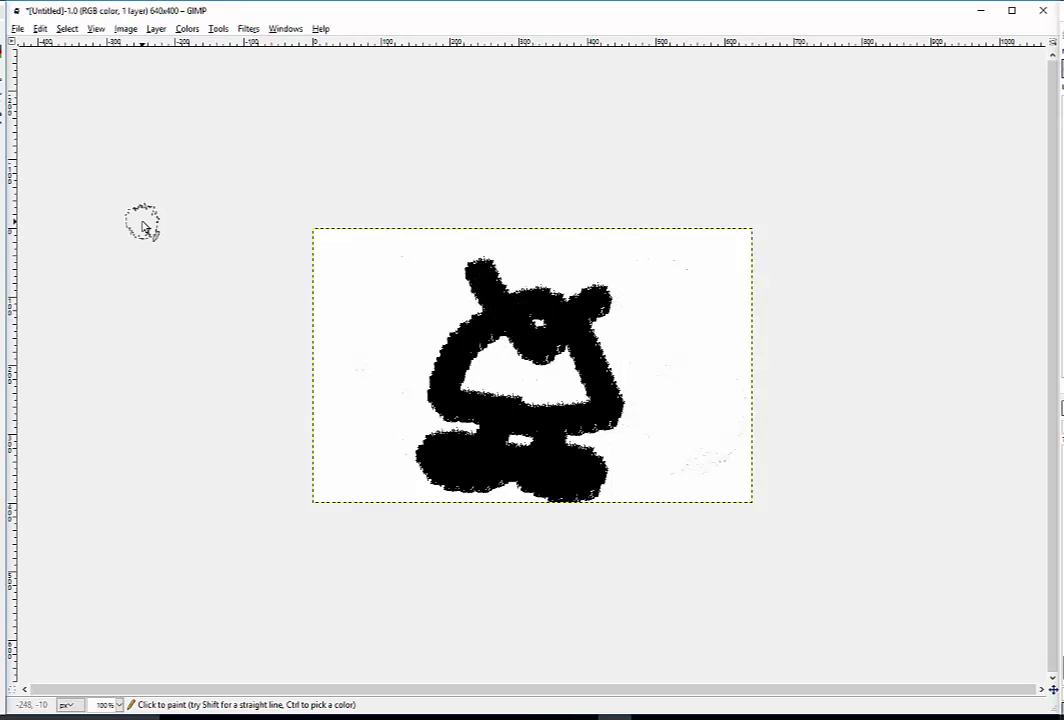
drag(478, 284, 385, 287)
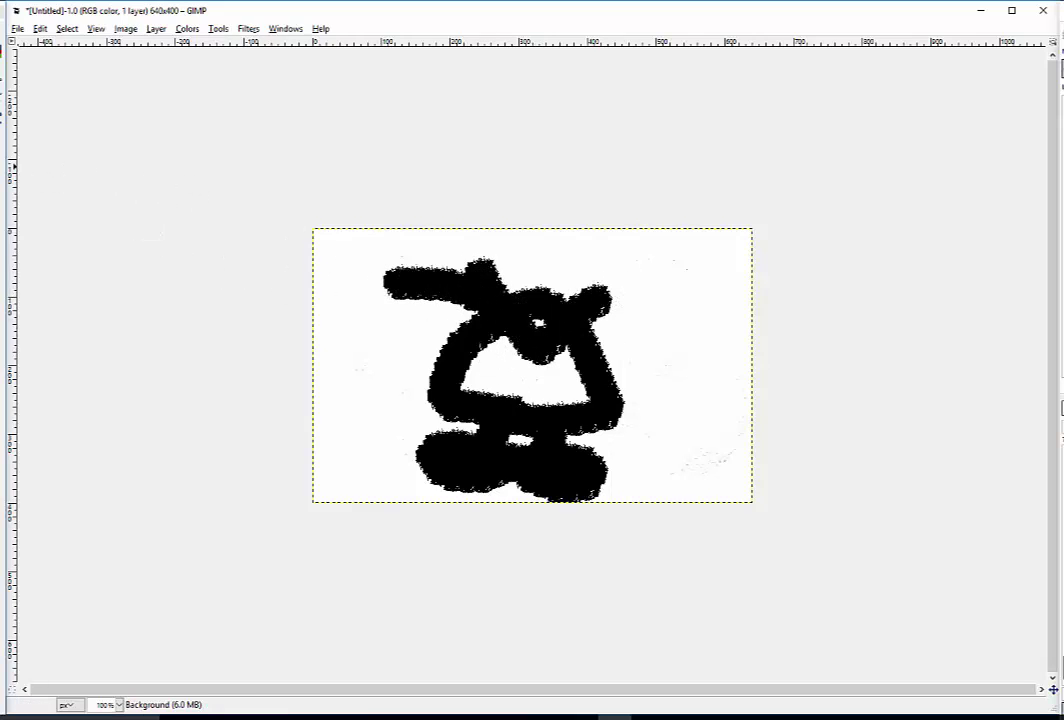
Step: Erase the horizontal bar and the slanted strokes outside and inside the head, keeping the rounded outline and feet
click(1, 120)
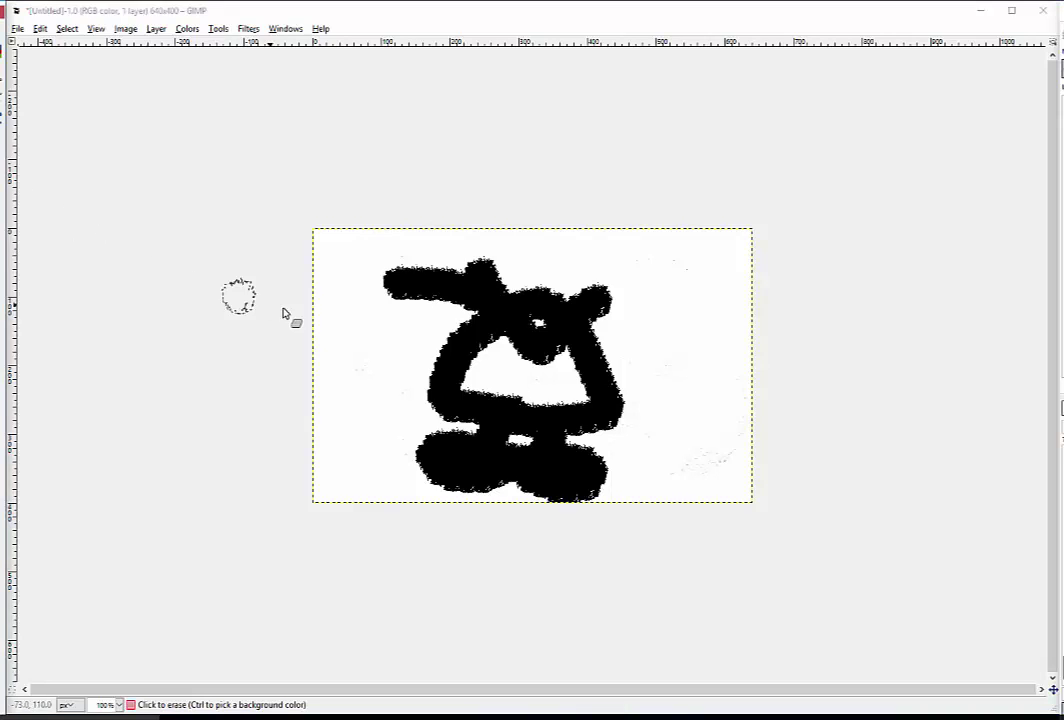
mouse_move(382, 287)
mouse_down()
mouse_move(401, 304)
mouse_move(371, 286)
mouse_move(432, 311)
mouse_move(461, 302)
mouse_up()
mouse_move(503, 263)
mouse_down()
mouse_move(513, 261)
mouse_move(465, 302)
mouse_move(513, 243)
mouse_move(610, 300)
mouse_move(585, 296)
mouse_move(622, 371)
mouse_up()
mouse_move(512, 328)
mouse_down()
mouse_move(533, 339)
mouse_move(518, 351)
mouse_move(527, 347)
mouse_move(518, 351)
mouse_move(527, 358)
mouse_move(547, 354)
mouse_up()
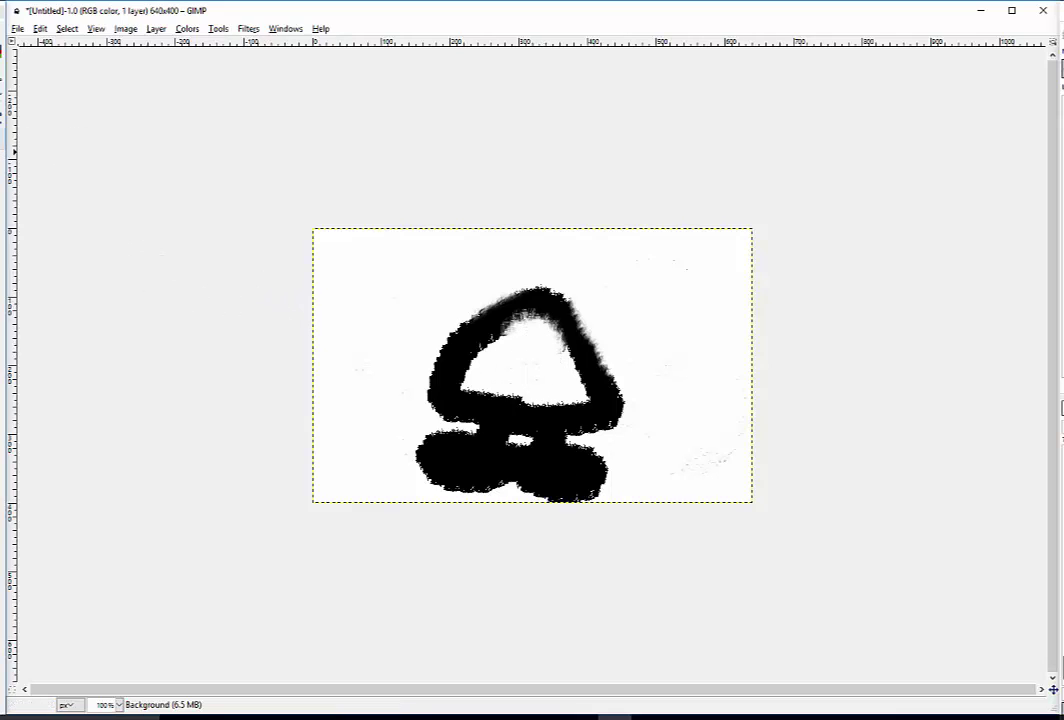
Step: Paint a black spot in the middle of the figure's head with the Pencil
click(3, 138)
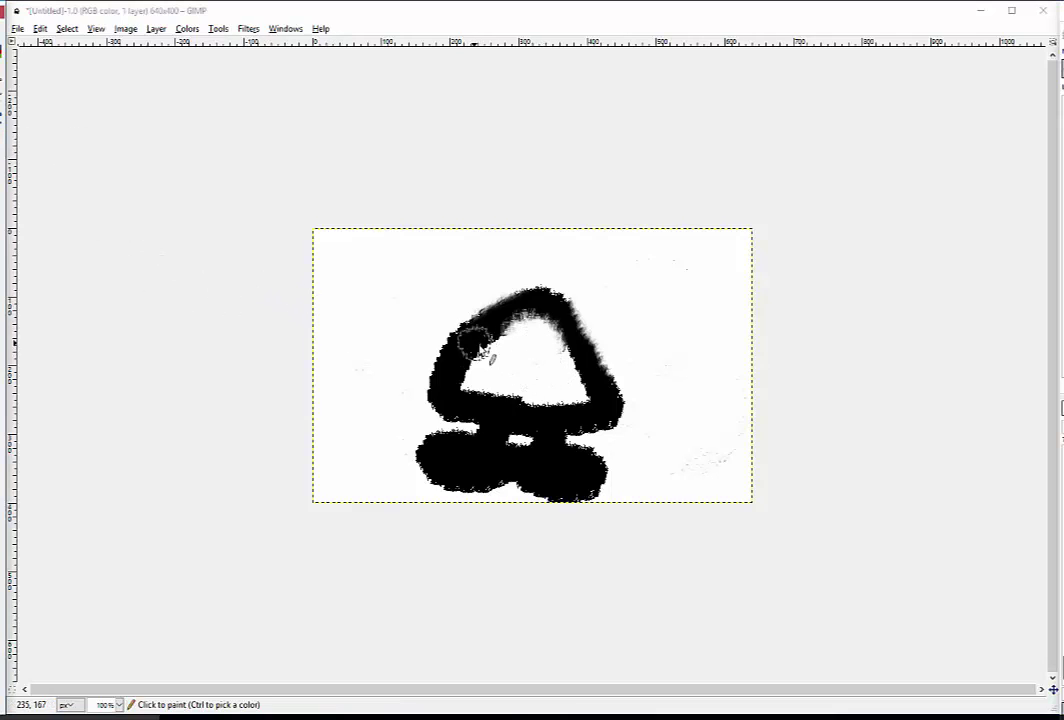
click(522, 364)
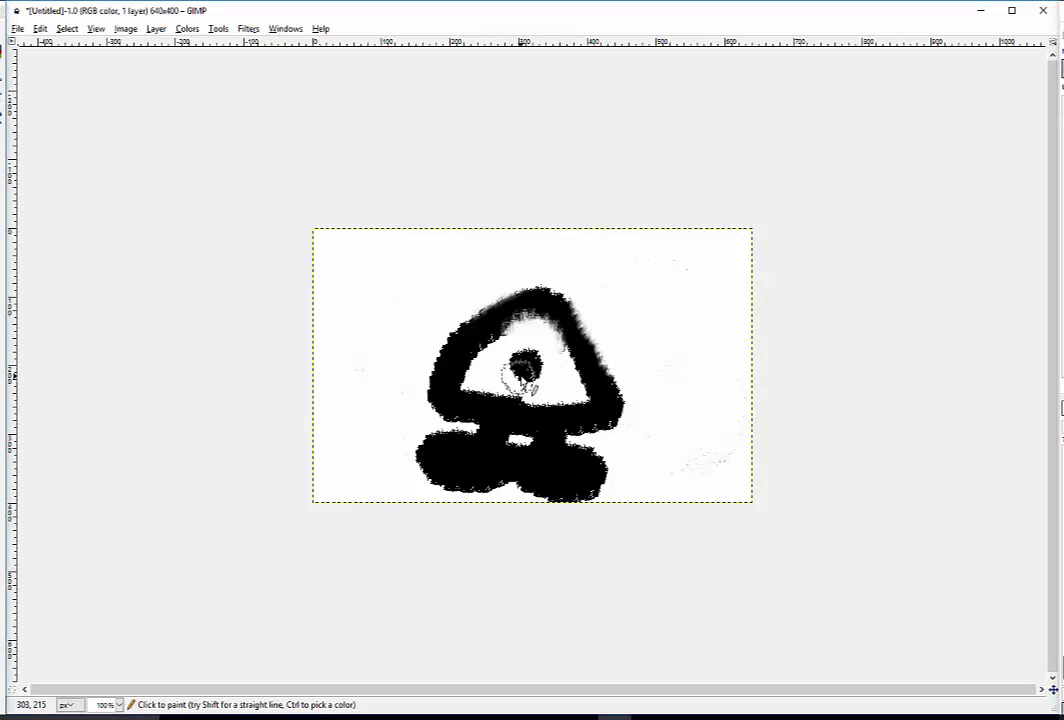